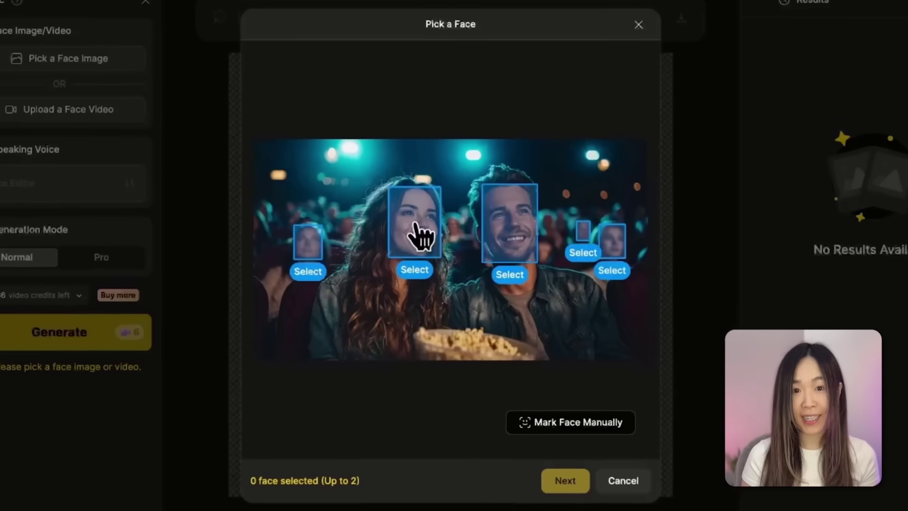
Step: Select the woman's face and shift Speaker B's line to start later
{"action": "left_click", "coordinate": [414, 222]}
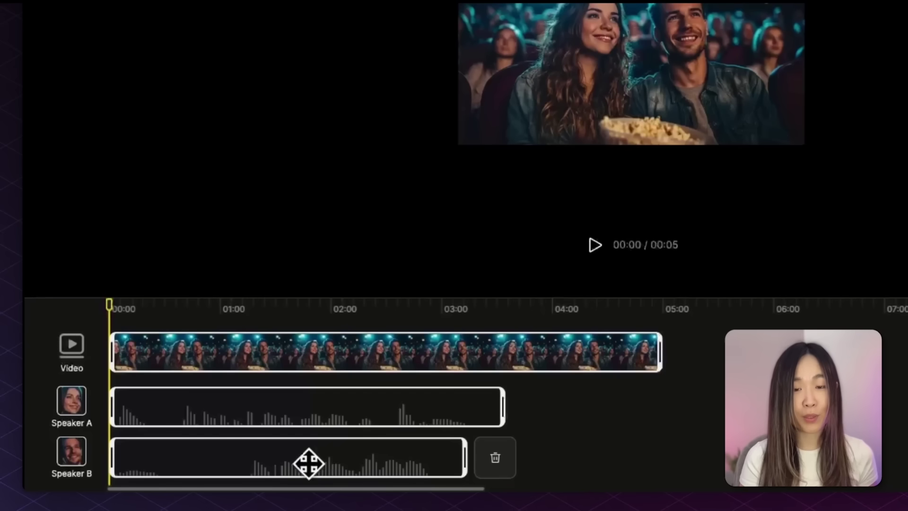
{"action": "left_click_drag", "start_coordinate": [308, 462], "coordinate": [571, 472]}
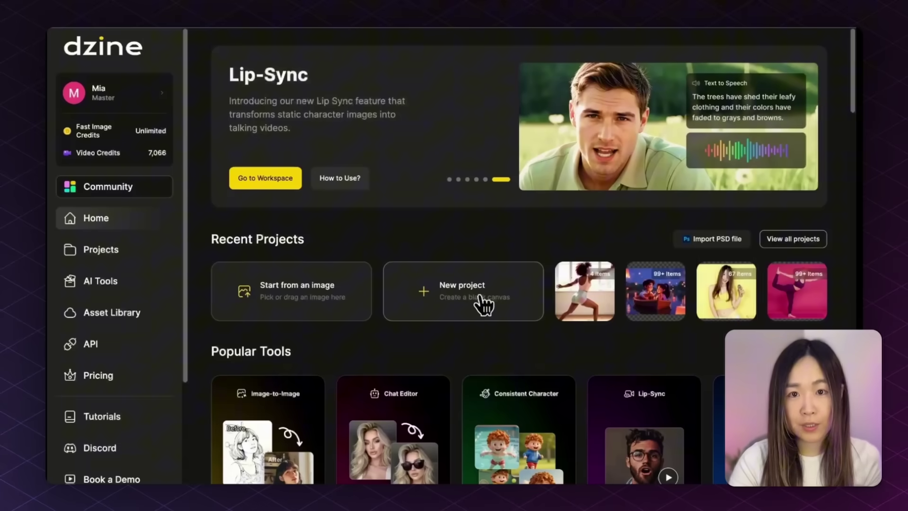
Step: Start a new blank project and bring up the Lip Sync feature
{"action": "left_click", "coordinate": [482, 303]}
{"action": "mouse_move", "coordinate": [66, 329]}
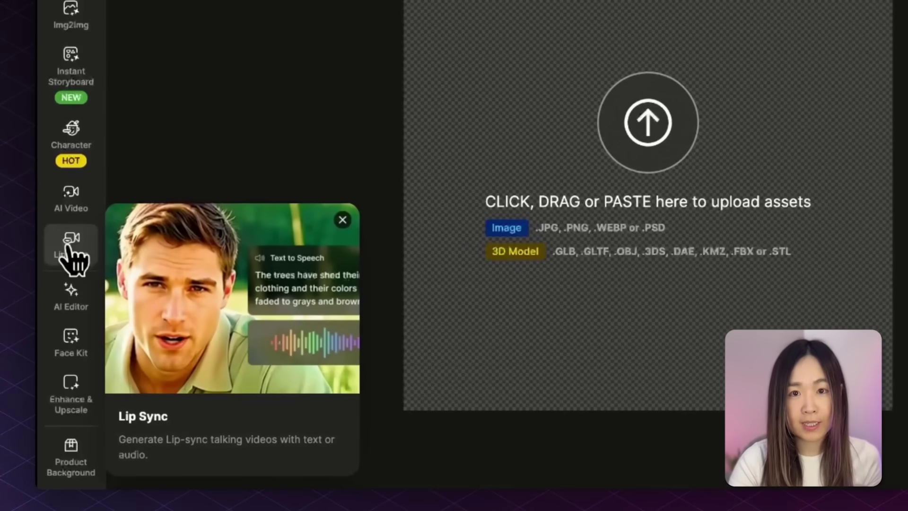
{"action": "left_click", "coordinate": [71, 249]}
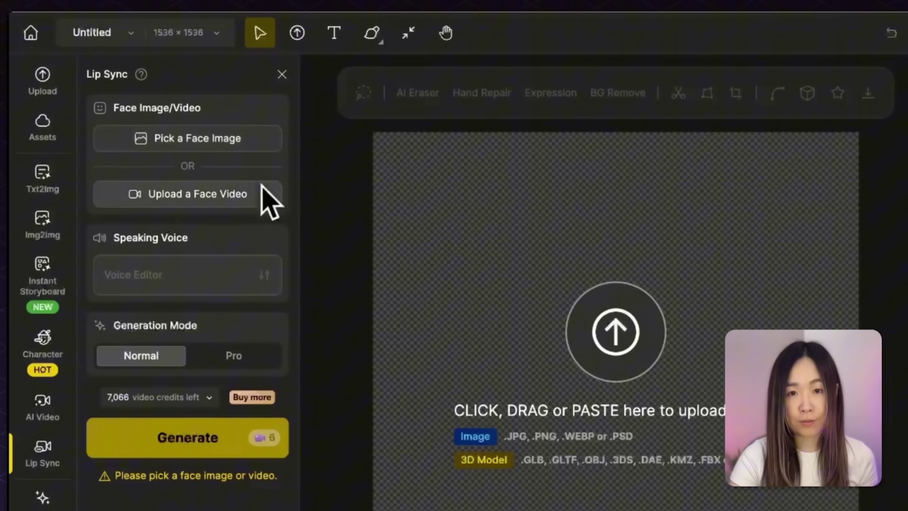
Step: Upload couple in the movie.png as the face image
{"action": "left_click", "coordinate": [236, 138]}
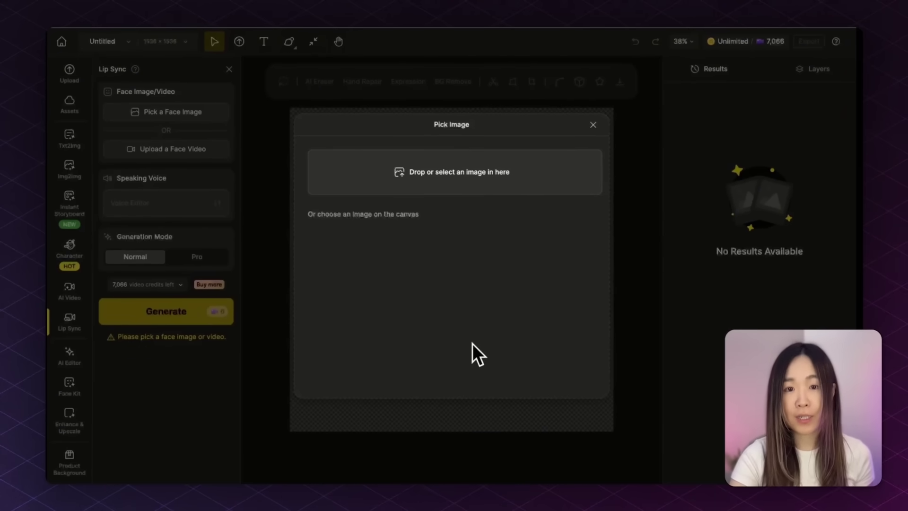
{"action": "left_click", "coordinate": [487, 182]}
{"action": "left_click", "coordinate": [324, 408]}
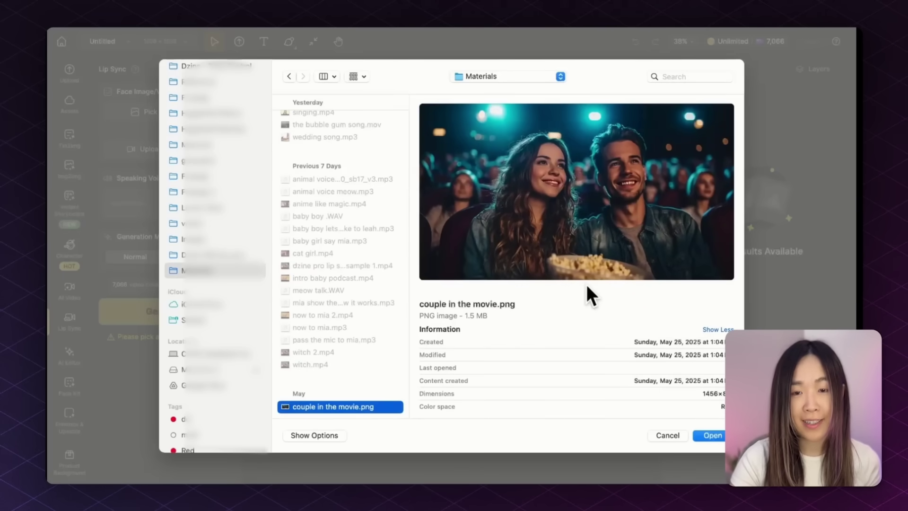
{"action": "left_click", "coordinate": [713, 436]}
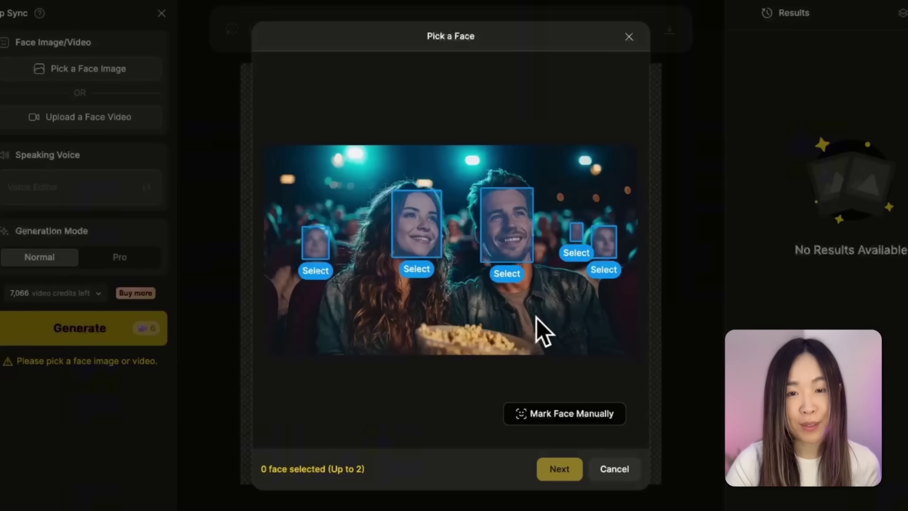
Step: Select the woman's and man's faces as speakers, outlining the woman's face by hand
{"action": "left_click", "coordinate": [419, 234]}
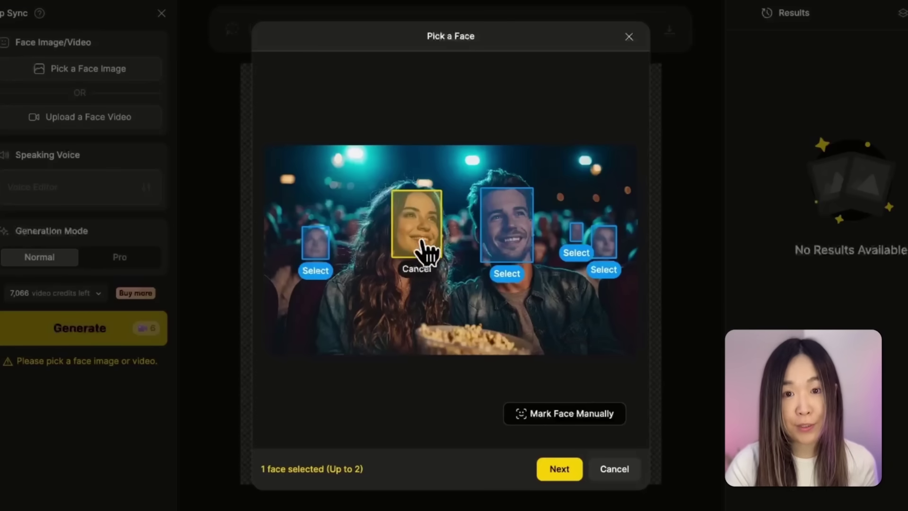
{"action": "left_click", "coordinate": [520, 245]}
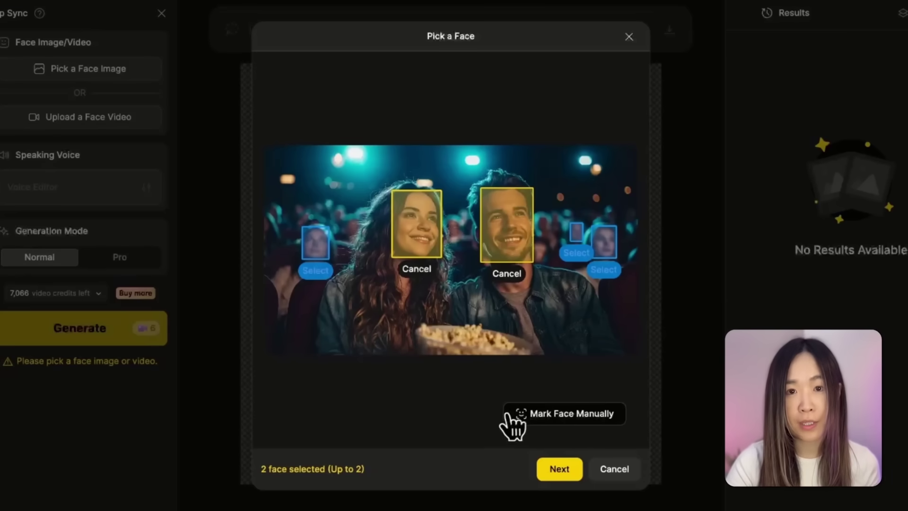
{"action": "left_click", "coordinate": [582, 417]}
{"action": "left_click_drag", "start_coordinate": [383, 185], "coordinate": [448, 259]}
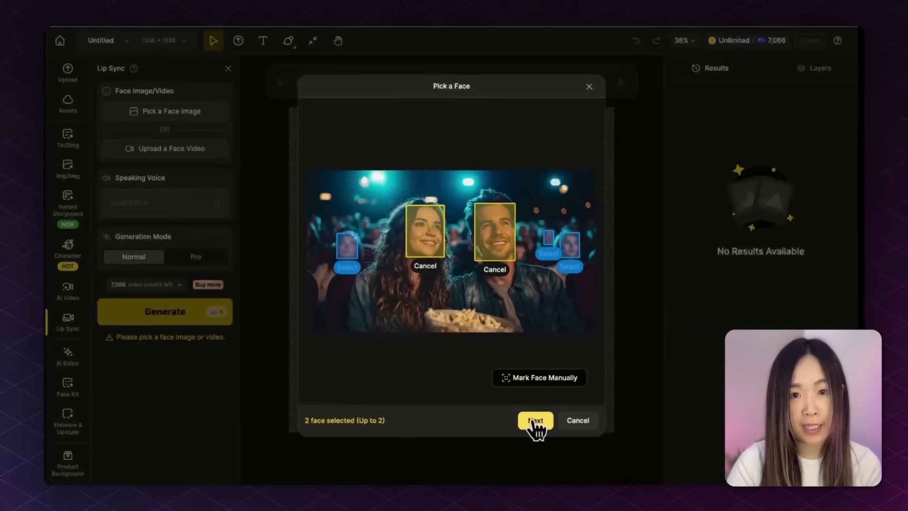
Step: Paste 'Wait, I think this is the part where he reveals he's actually...' as Speaker A's text-to-speech line
{"action": "left_click", "coordinate": [534, 428]}
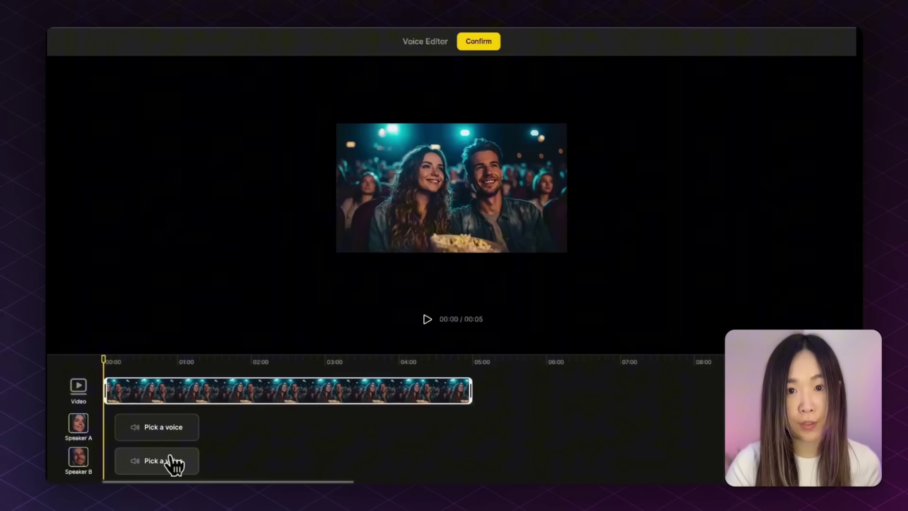
{"action": "left_click", "coordinate": [161, 426]}
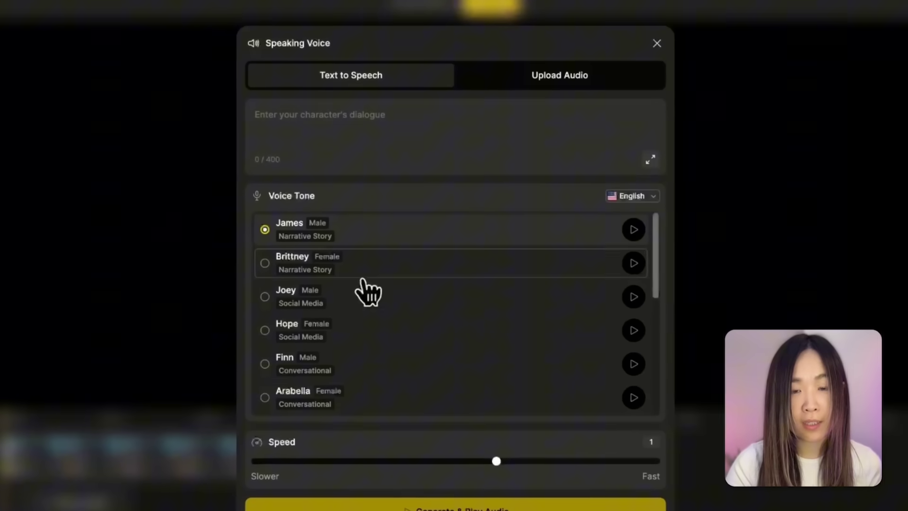
{"action": "left_click", "coordinate": [551, 77]}
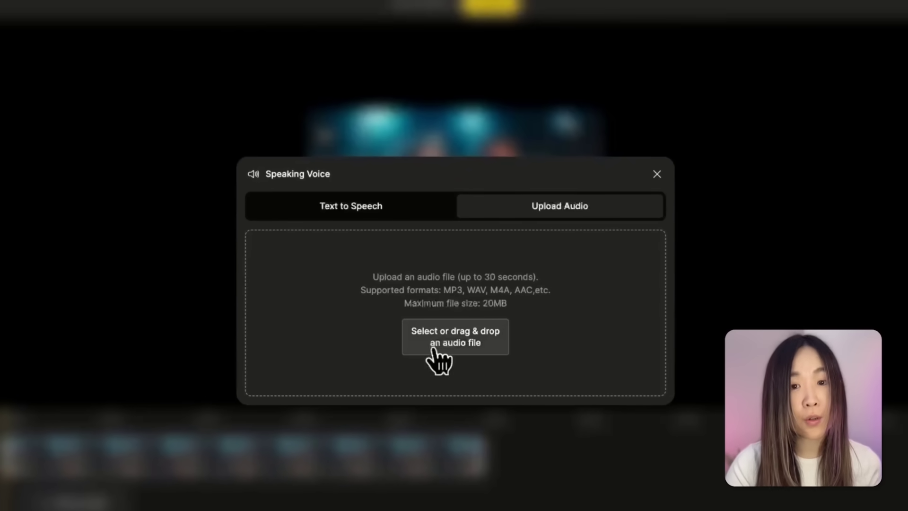
{"action": "left_click", "coordinate": [402, 210]}
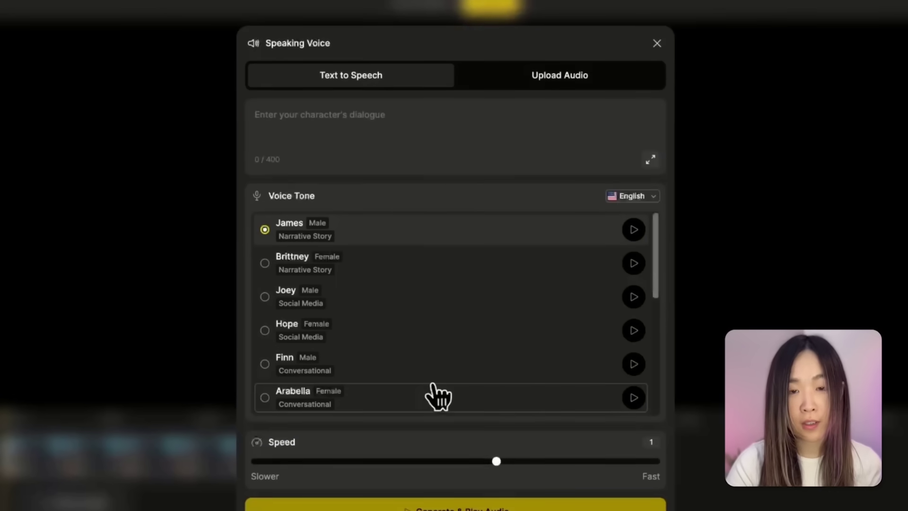
{"action": "left_click", "coordinate": [542, 142]}
{"action": "type", "text": "Wait, I think this is the part where he reveals he's actually..."}
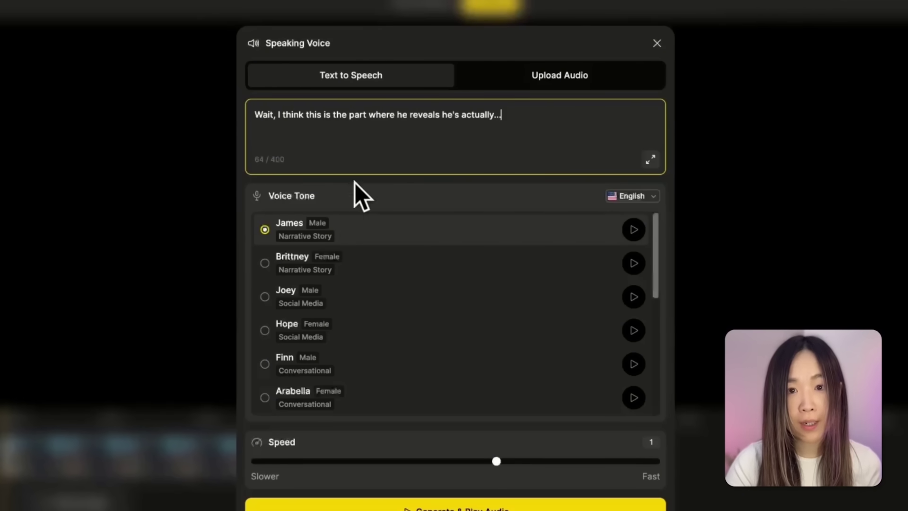
{"action": "left_click", "coordinate": [640, 194]}
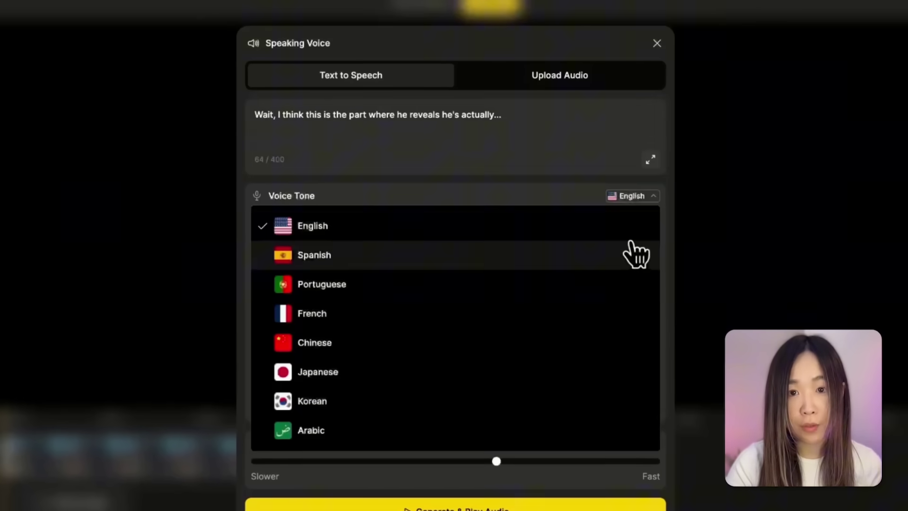
Step: Generate Speaker A's English speech with the Hope voice at speed 1
{"action": "left_click", "coordinate": [608, 234]}
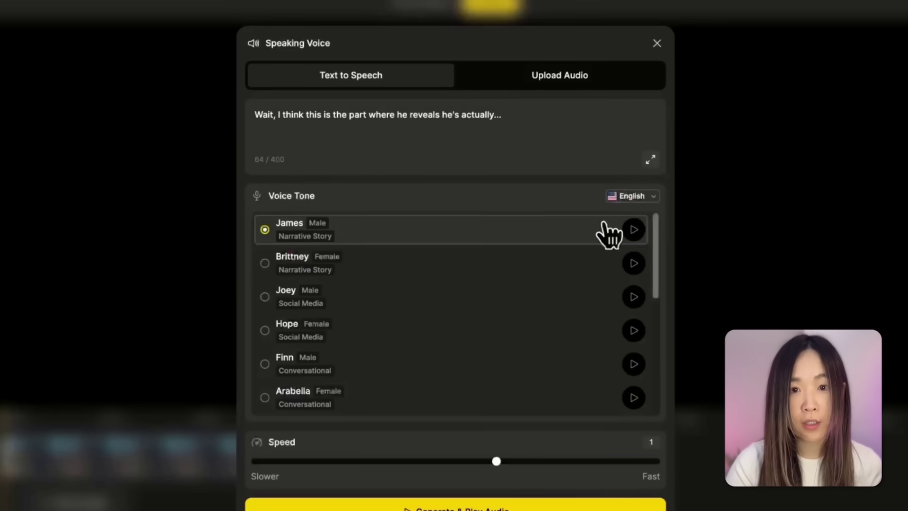
{"action": "scroll", "coordinate": [553, 279], "scroll_direction": "down", "scroll_amount": 1}
{"action": "scroll", "coordinate": [551, 271], "scroll_direction": "down", "scroll_amount": 6}
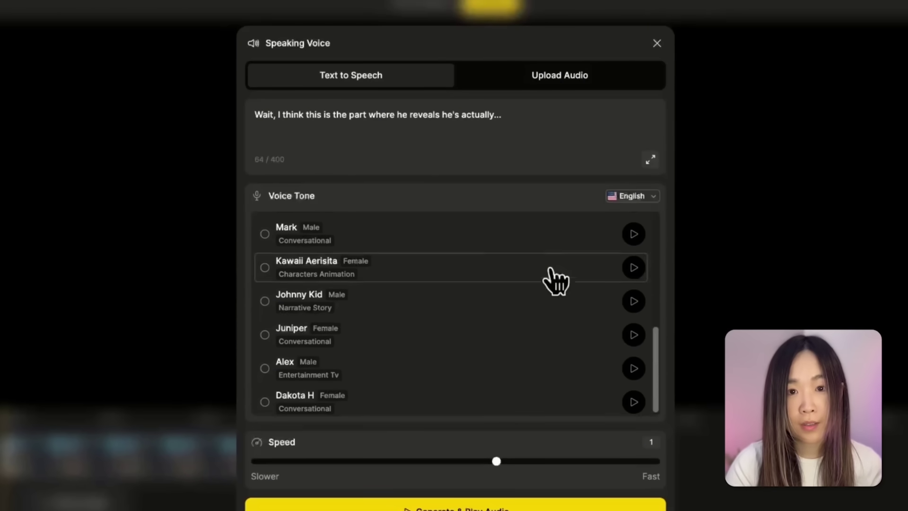
{"action": "scroll", "coordinate": [556, 282], "scroll_direction": "up", "scroll_amount": 8}
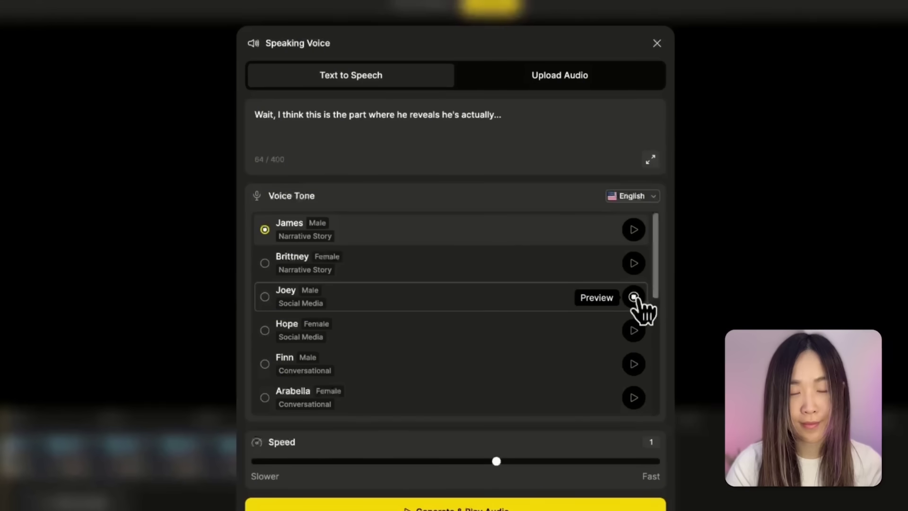
{"action": "left_click", "coordinate": [479, 338]}
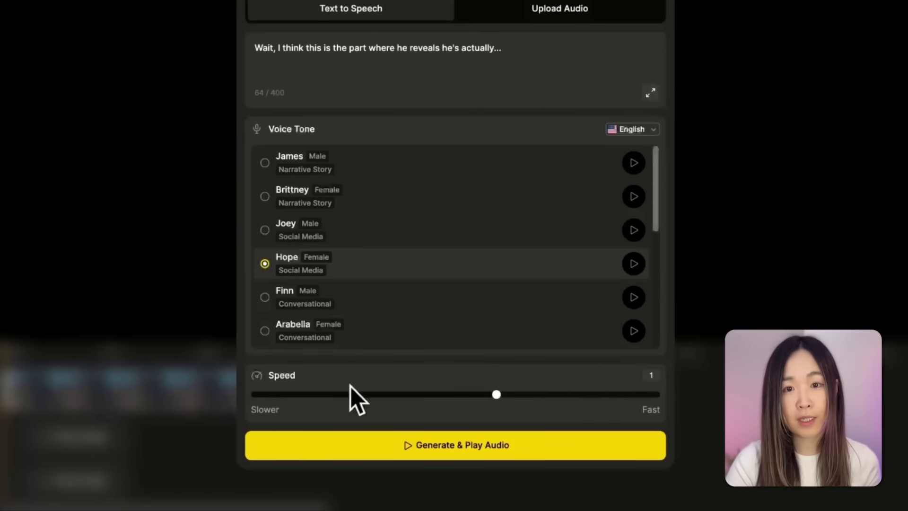
{"action": "left_click_drag", "start_coordinate": [497, 394], "coordinate": [555, 395]}
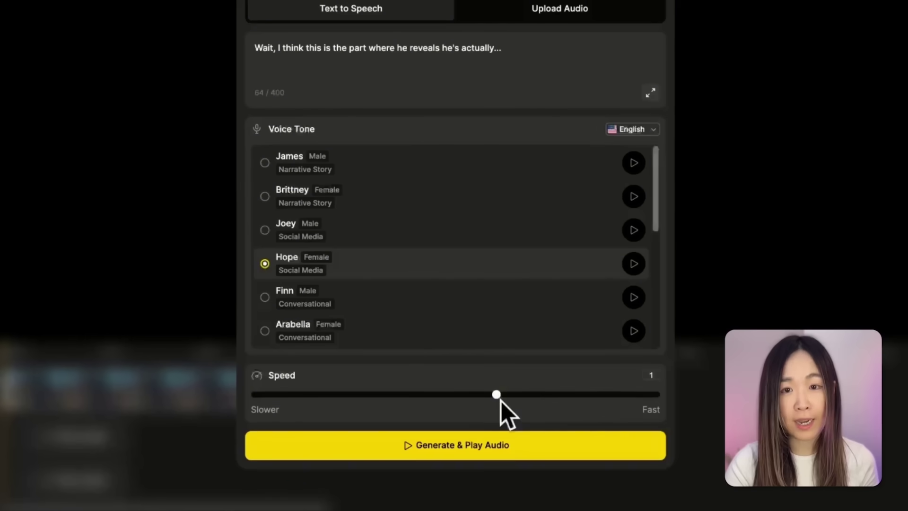
{"action": "left_click_drag", "start_coordinate": [368, 402], "coordinate": [496, 395]}
{"action": "left_click", "coordinate": [452, 450]}
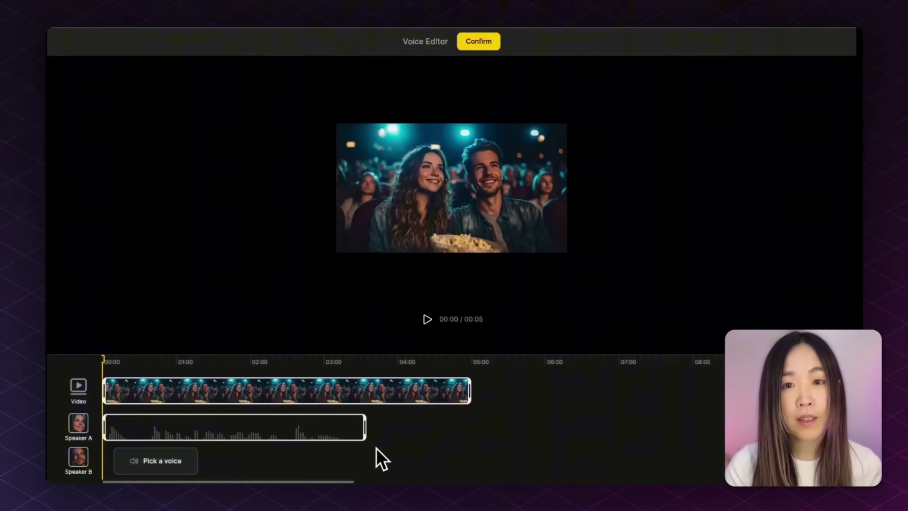
Step: Give Speaker B the line 'Shhh!'
{"action": "scroll", "coordinate": [378, 450], "scroll_direction": "right", "scroll_amount": 1}
{"action": "scroll", "coordinate": [378, 450], "scroll_direction": "left", "scroll_amount": 1}
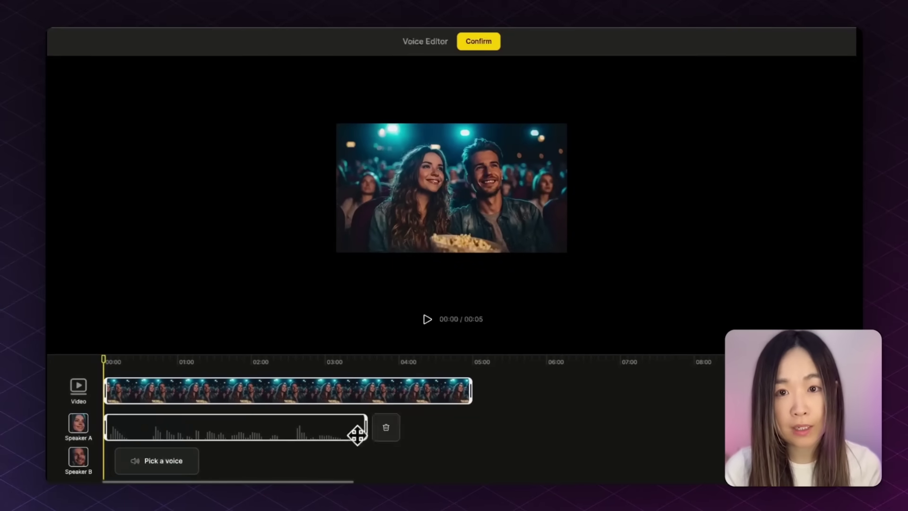
{"action": "left_click", "coordinate": [171, 468]}
{"action": "left_click", "coordinate": [406, 136]}
{"action": "type", "text": "Shhh!"}
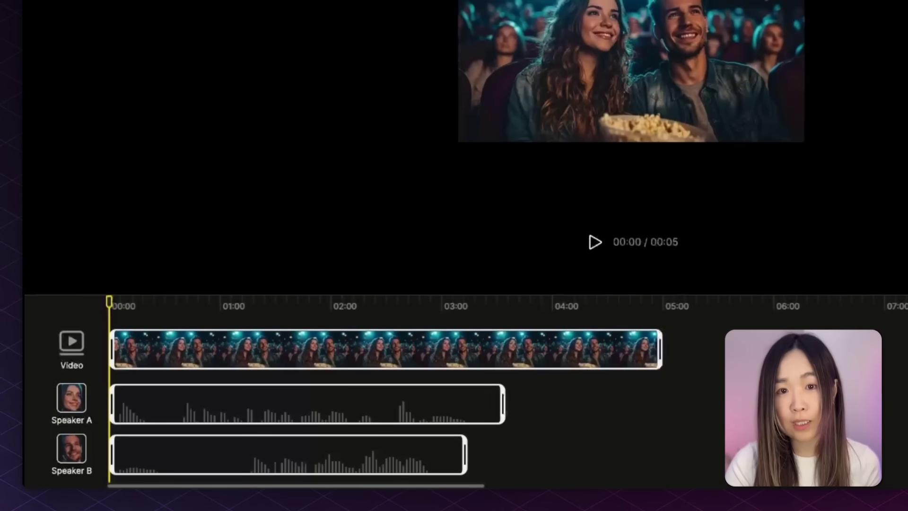
Step: Move Speaker B's clip to start around 03:00 and play the two-speaker preview
{"action": "mouse_move", "coordinate": [321, 458]}
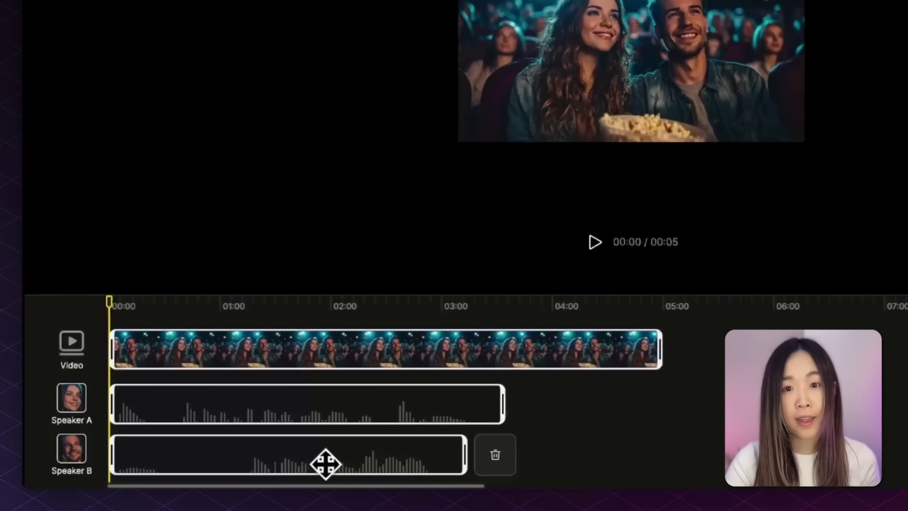
{"action": "left_click_drag", "start_coordinate": [326, 463], "coordinate": [656, 471]}
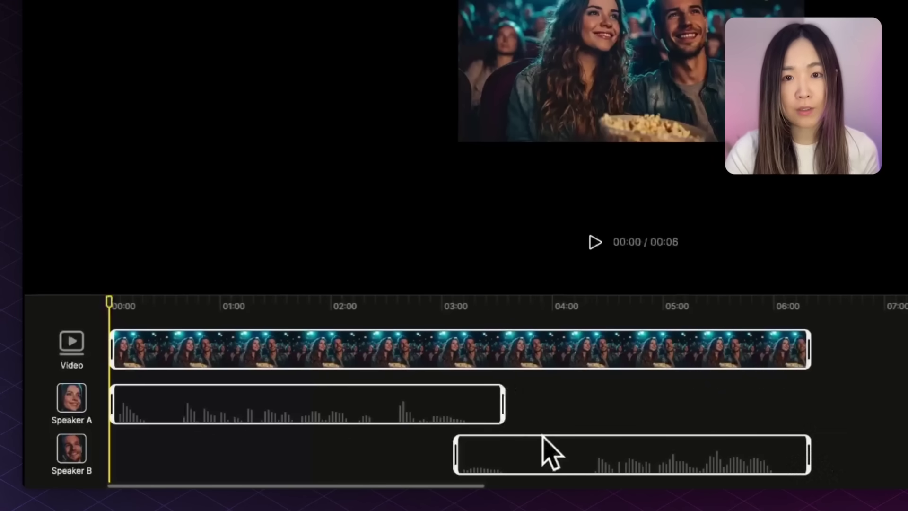
{"action": "mouse_move", "coordinate": [556, 456]}
{"action": "left_mouse_down"}
{"action": "mouse_move", "coordinate": [529, 456]}
{"action": "mouse_move", "coordinate": [540, 456]}
{"action": "left_mouse_up"}
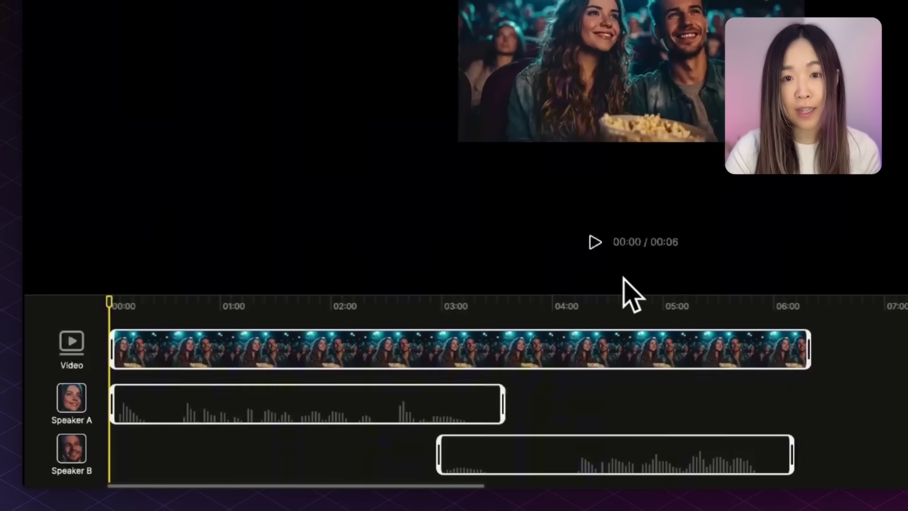
{"action": "left_click", "coordinate": [594, 242]}
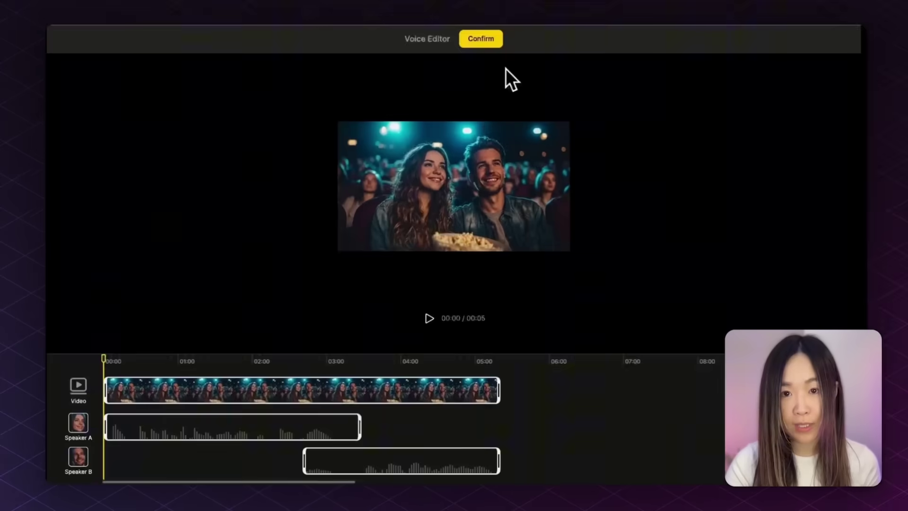
Step: Confirm the two-speaker voice setup, reviewing the timeline once before confirming again
{"action": "left_click", "coordinate": [482, 39]}
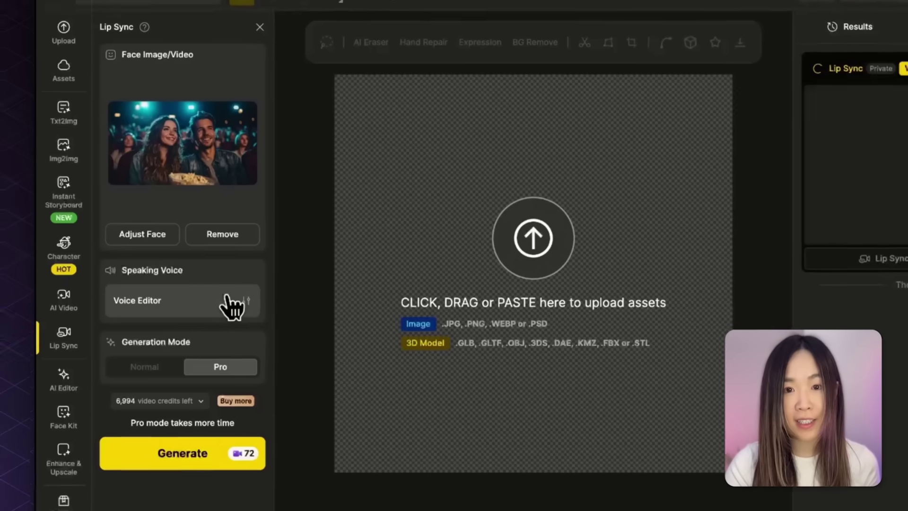
{"action": "left_click", "coordinate": [239, 308]}
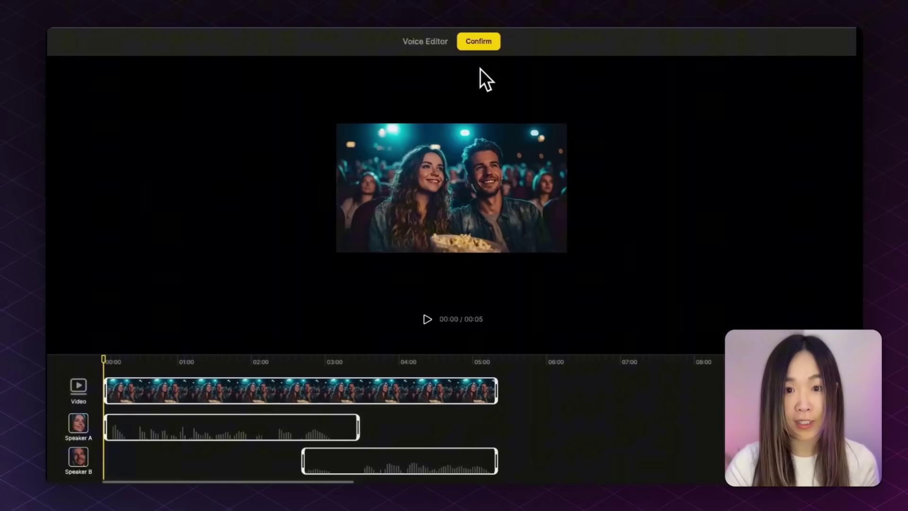
{"action": "left_click", "coordinate": [483, 42]}
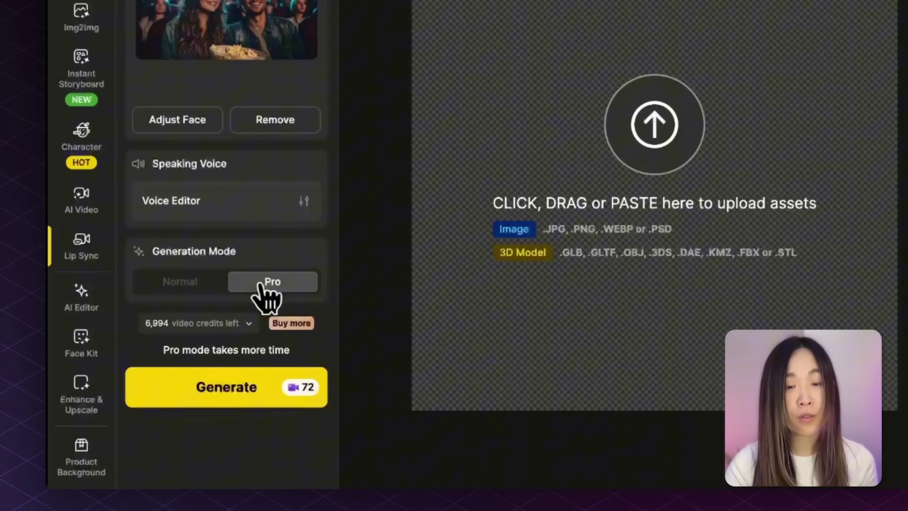
Step: Generate the couple's lip-sync video and open the finished result
{"action": "left_click", "coordinate": [221, 387]}
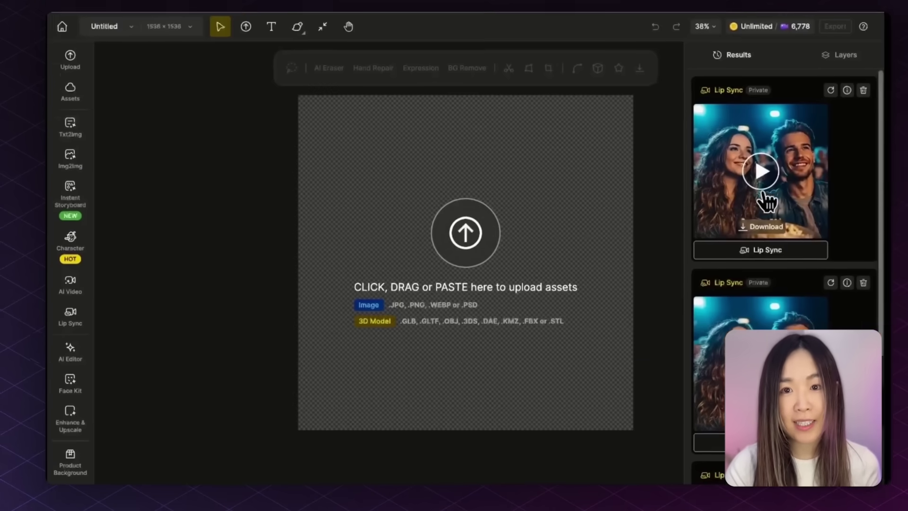
{"action": "left_click", "coordinate": [762, 193]}
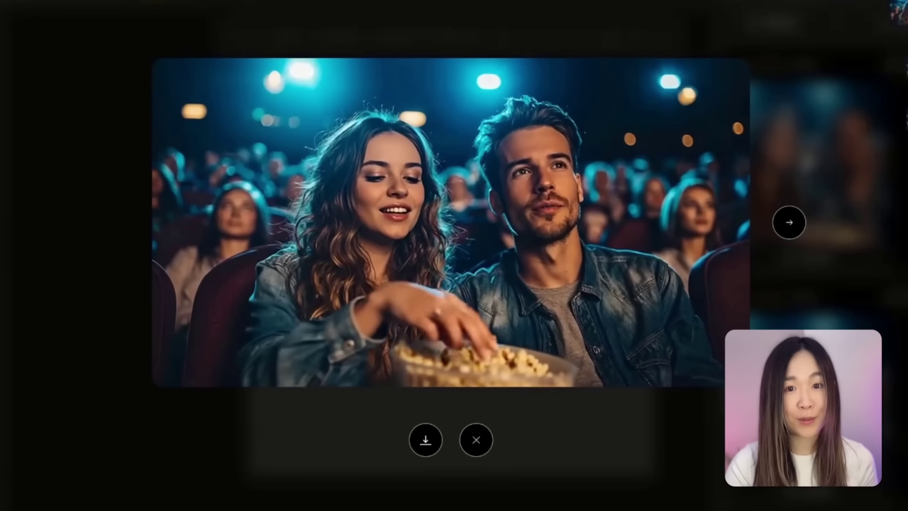
{"action": "left_click", "coordinate": [450, 222]}
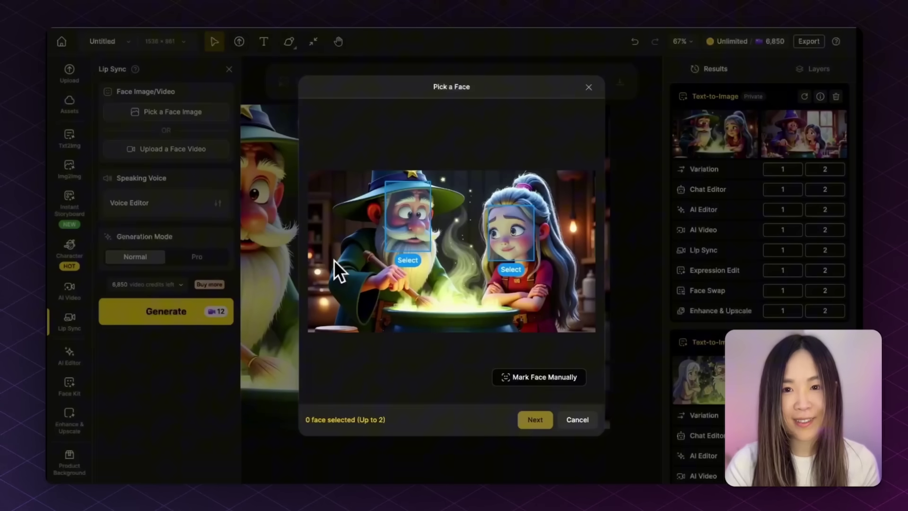
Step: Select the wizard's face as the first speaker
{"action": "left_click", "coordinate": [410, 229]}
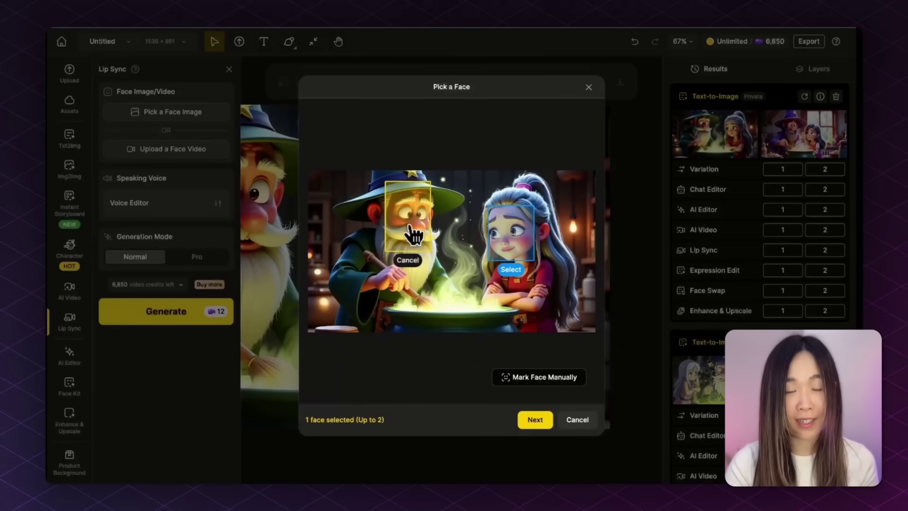
Step: Add the girl as second speaker, then voice the wizard's 'mild side effects' line with Alex
{"action": "left_click", "coordinate": [522, 256]}
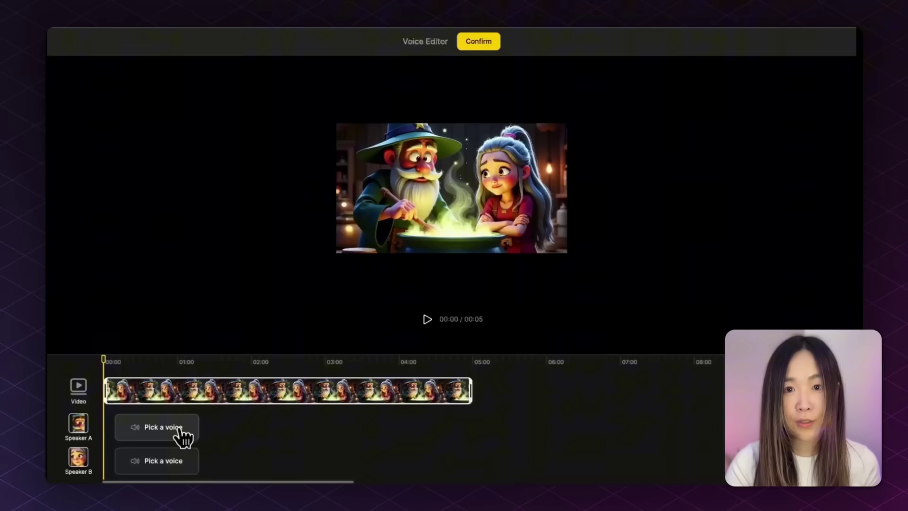
{"action": "left_click", "coordinate": [179, 429]}
{"action": "left_click", "coordinate": [380, 151]}
{"action": "type", "text": "Just one drop, and they’ll fall for you… with only mild side effects!"}
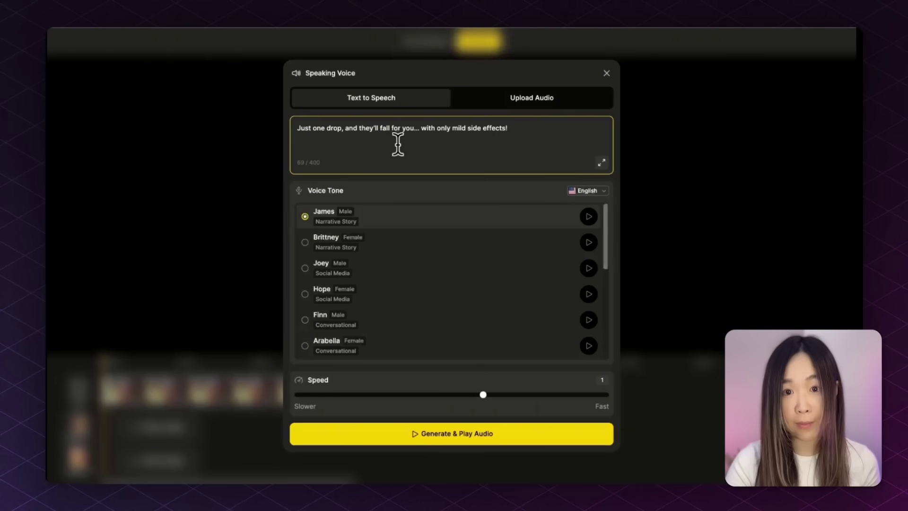
{"action": "scroll", "coordinate": [477, 308], "scroll_direction": "down", "scroll_amount": 10}
{"action": "left_click", "coordinate": [477, 327]}
{"action": "left_click", "coordinate": [449, 440]}
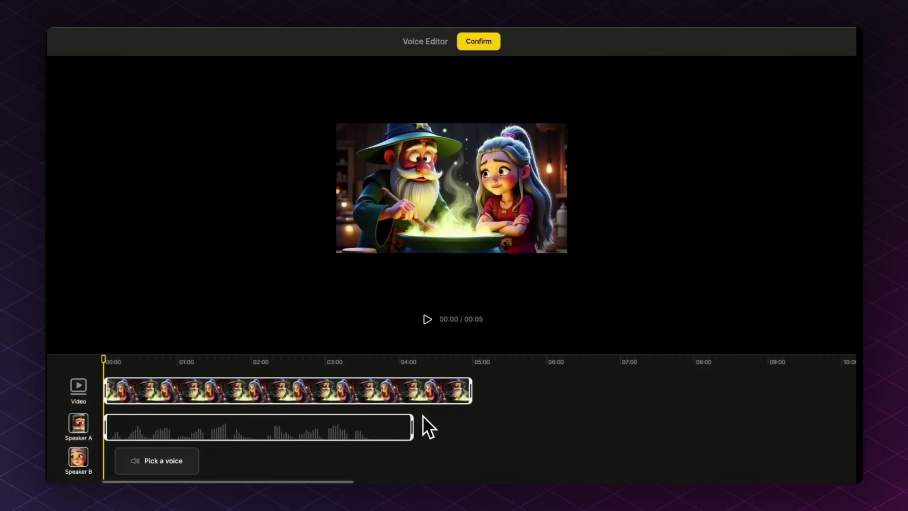
{"action": "mouse_move", "coordinate": [386, 426]}
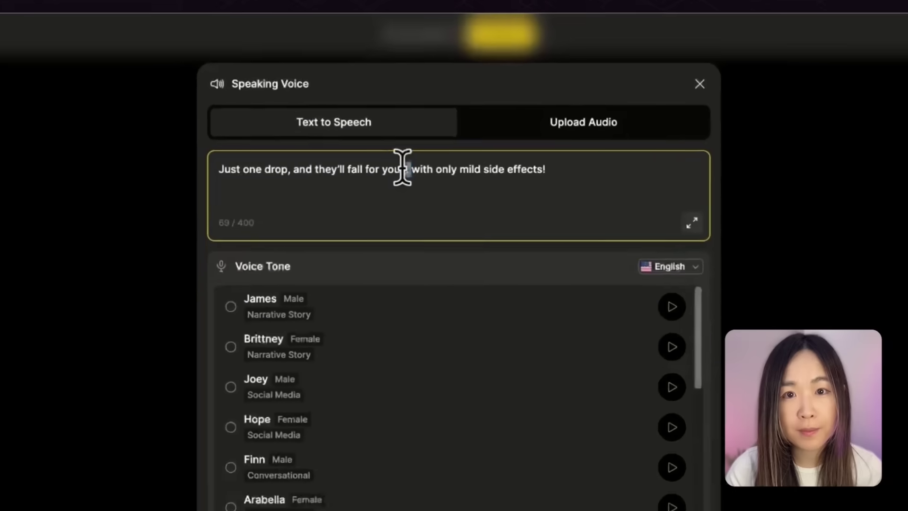
Step: Edit the wizard's line: a comma after 'you', 'mild' changed to 'MILD', and only one exclamation mark
{"action": "double_click", "coordinate": [418, 127]}
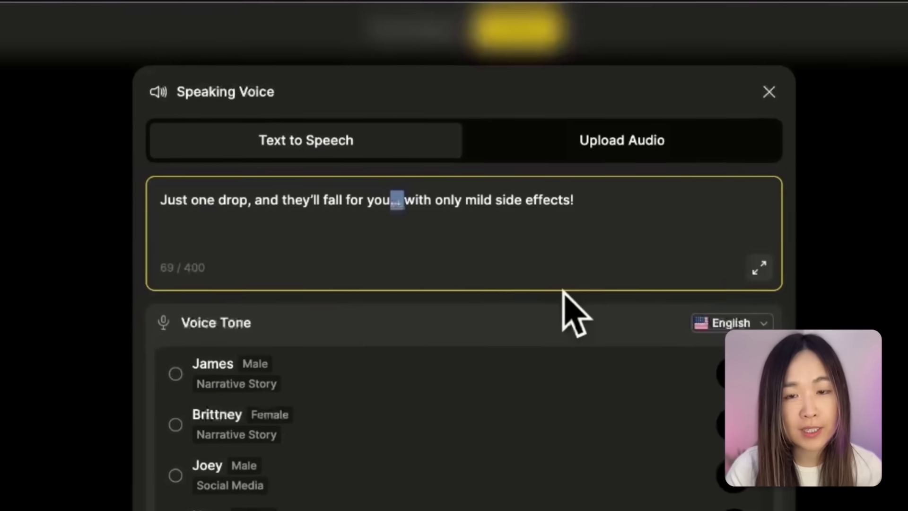
{"action": "type", "text": ","}
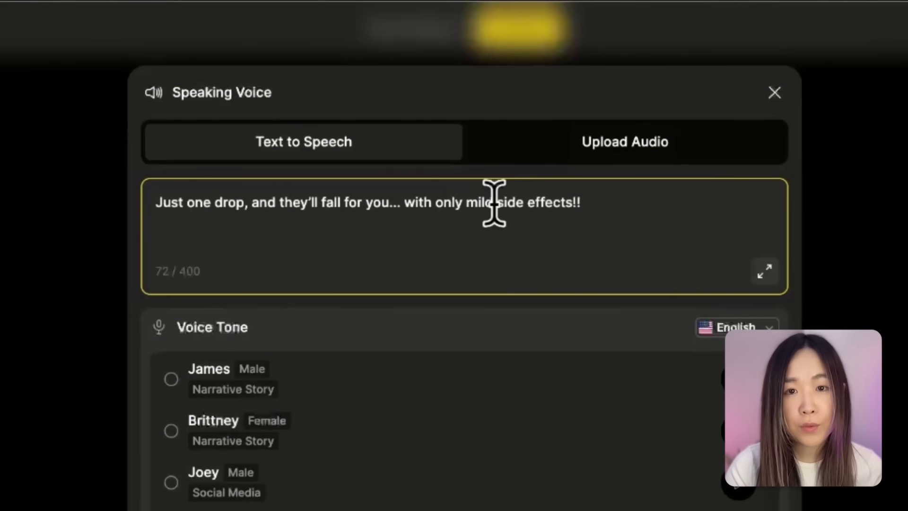
{"action": "left_click_drag", "start_coordinate": [494, 202], "coordinate": [466, 202]}
{"action": "type", "text": "MILD"}
{"action": "left_click", "coordinate": [706, 225]}
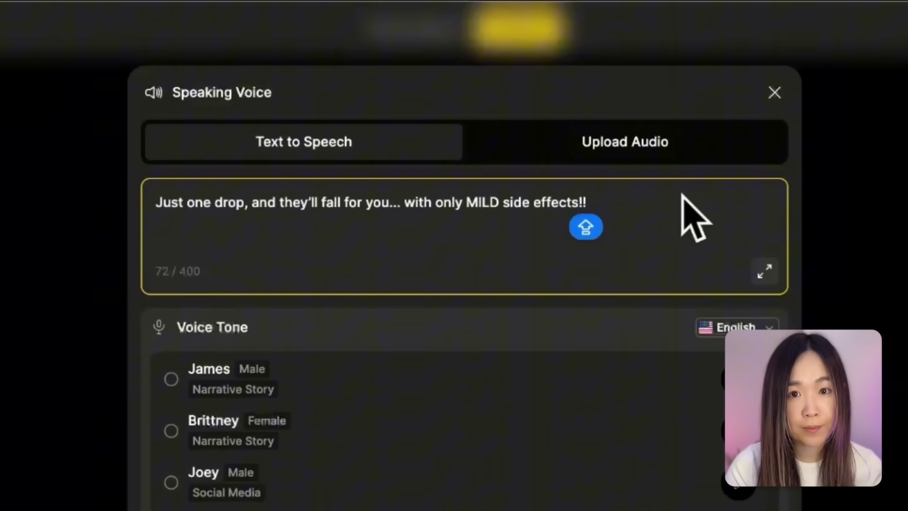
{"action": "key", "text": "BackSpace"}
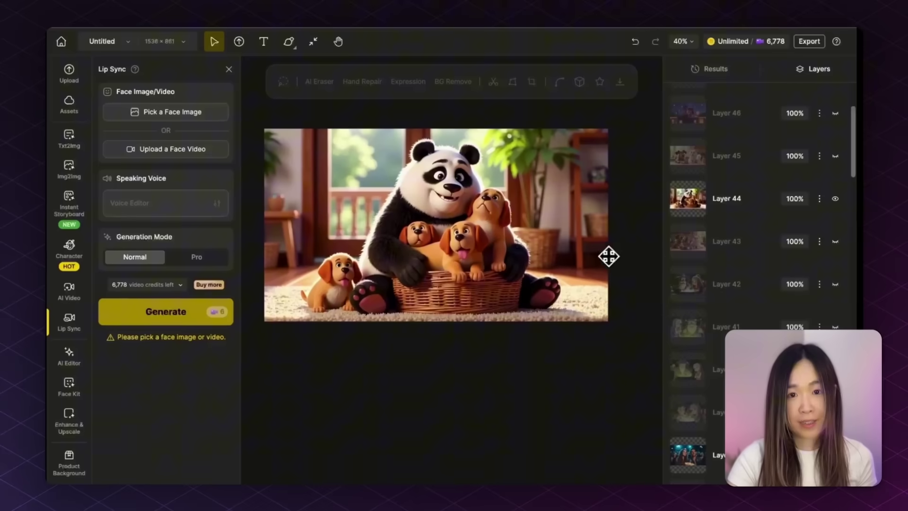
Step: Choose the panda puppy-basket image and manually outline the panda's face as the speaker
{"action": "left_click", "coordinate": [194, 118]}
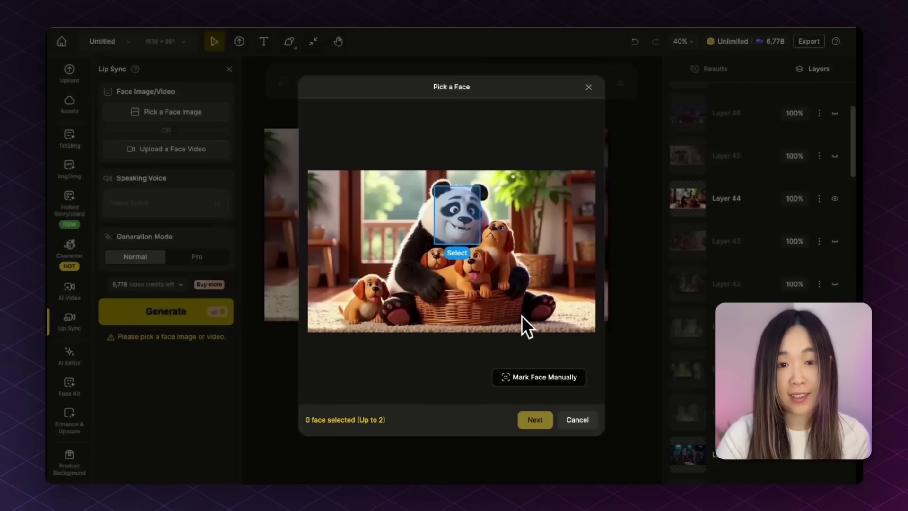
{"action": "left_click", "coordinate": [550, 376]}
{"action": "left_click_drag", "start_coordinate": [433, 188], "coordinate": [486, 245]}
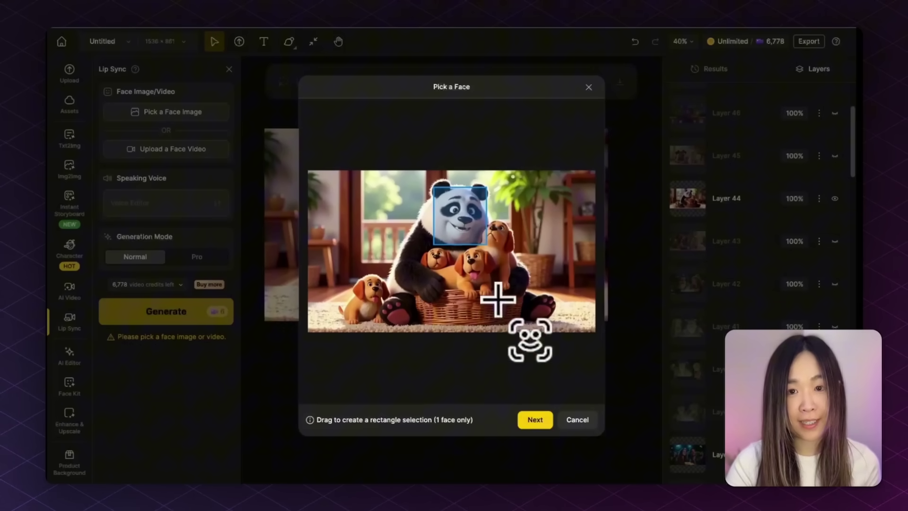
Step: Confirm the panda face, crop the image to 16:9 zoomed fully out, and apply it
{"action": "left_click", "coordinate": [535, 421]}
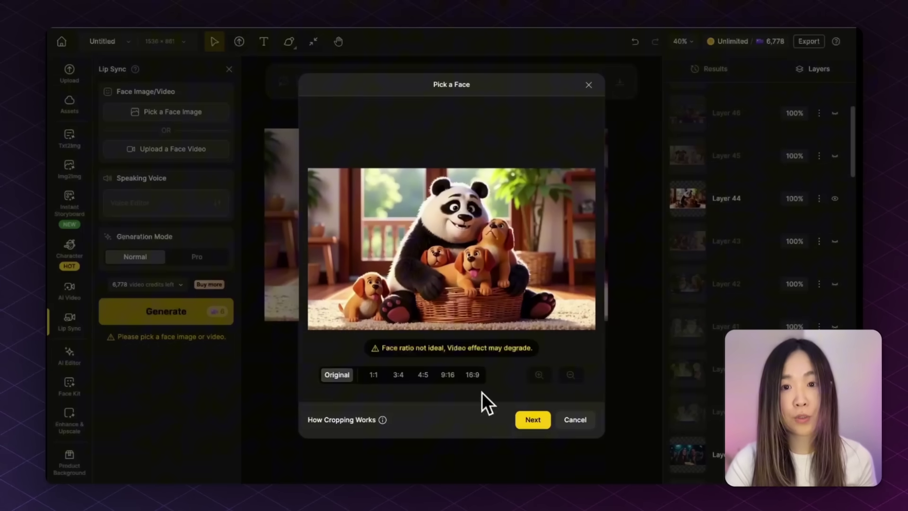
{"action": "left_click", "coordinate": [472, 375]}
{"action": "left_click", "coordinate": [425, 376]}
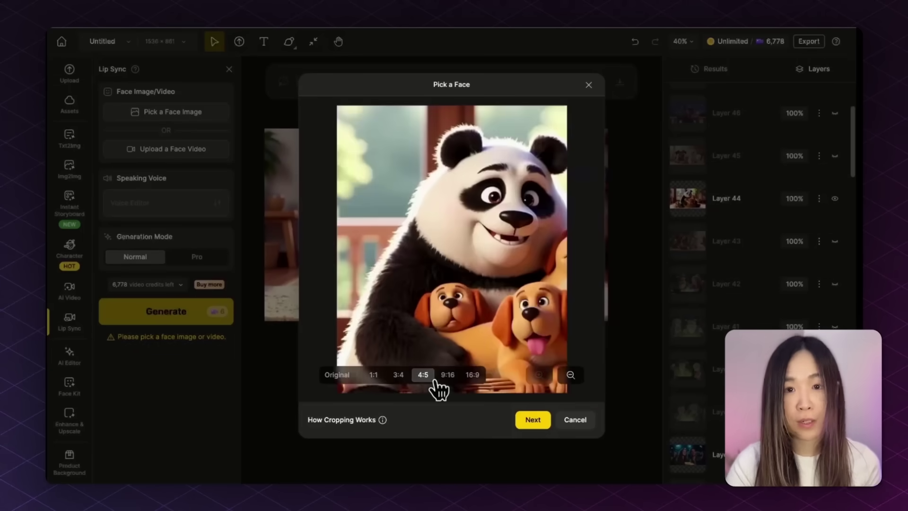
{"action": "left_click", "coordinate": [445, 375]}
{"action": "left_click", "coordinate": [398, 376]}
{"action": "left_click", "coordinate": [472, 376]}
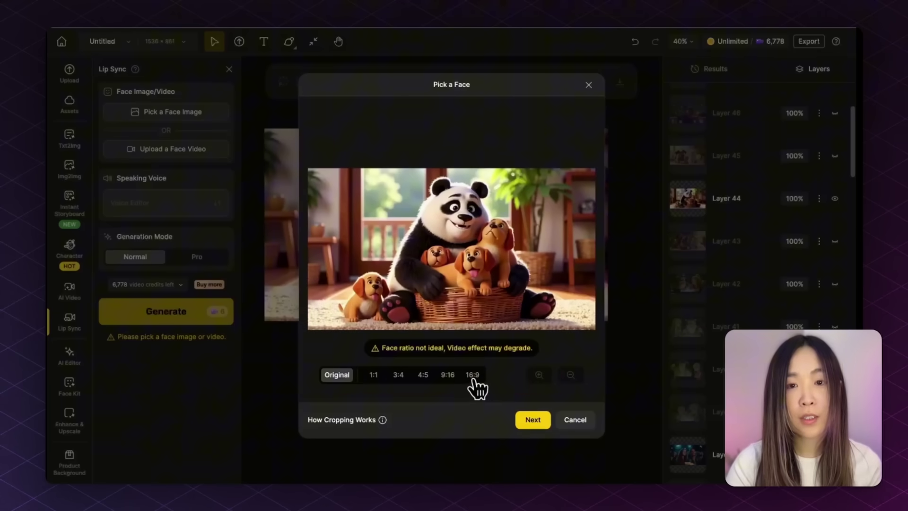
{"action": "left_click", "coordinate": [474, 376]}
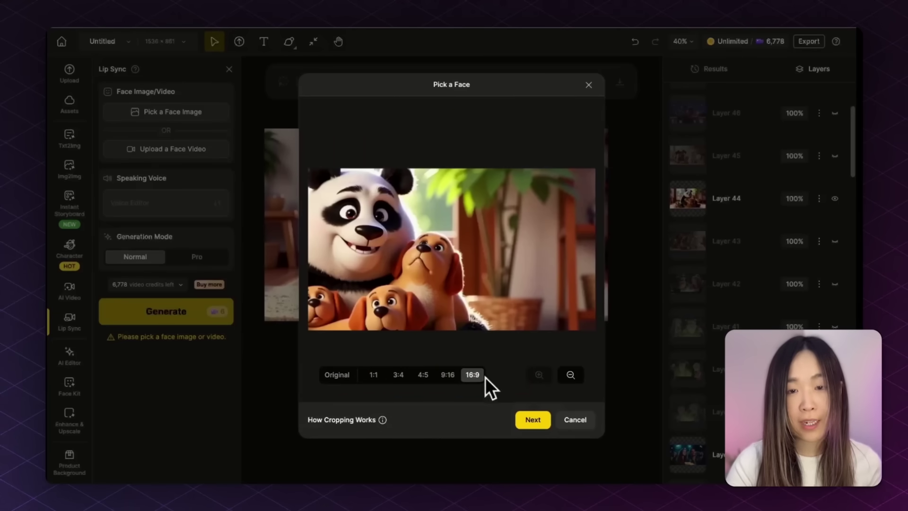
{"action": "left_click", "coordinate": [570, 376]}
{"action": "left_click", "coordinate": [570, 376]}
{"action": "left_click", "coordinate": [570, 376]}
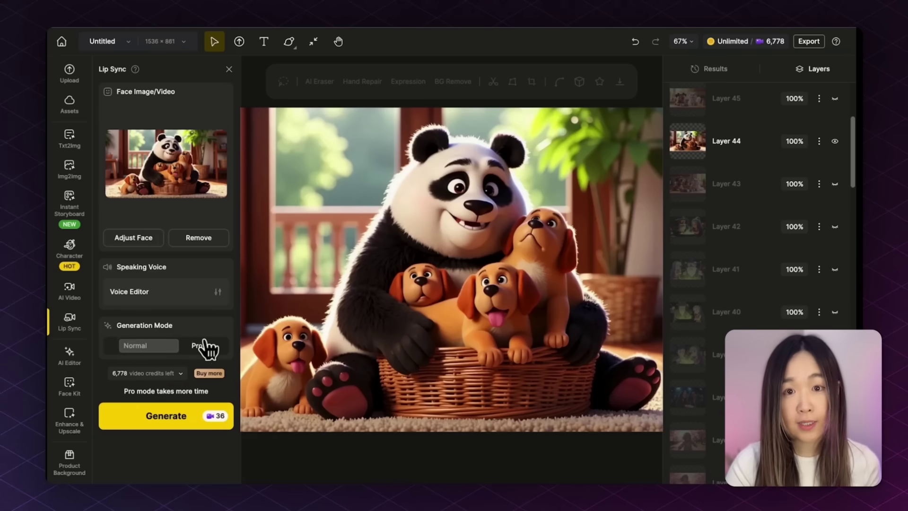
{"action": "left_click", "coordinate": [203, 347]}
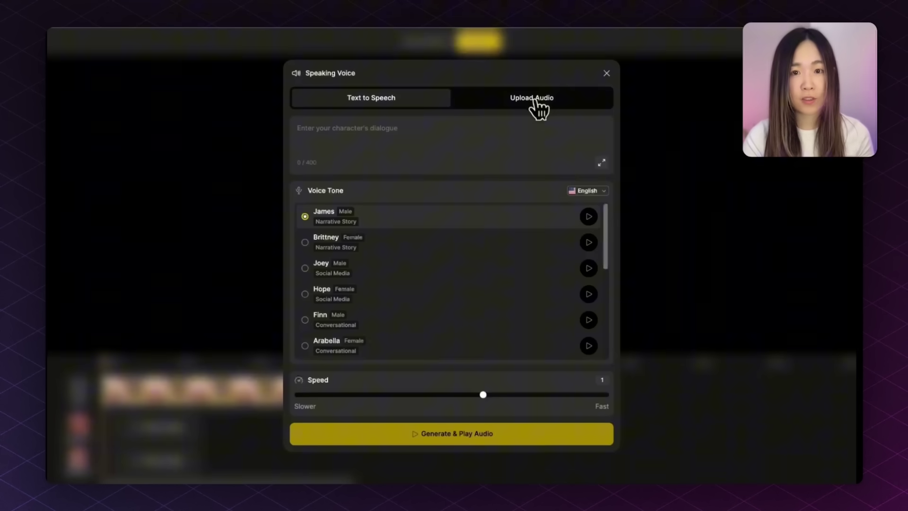
Step: Upload the couple's mp3 song, move Speaker B's clip after Speaker A's, and confirm the voices
{"action": "left_click", "coordinate": [534, 100]}
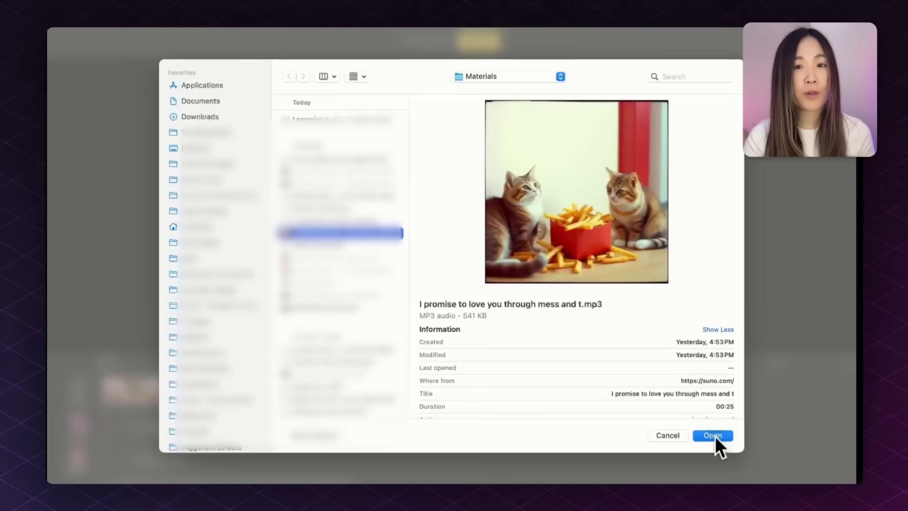
{"action": "left_click", "coordinate": [714, 435]}
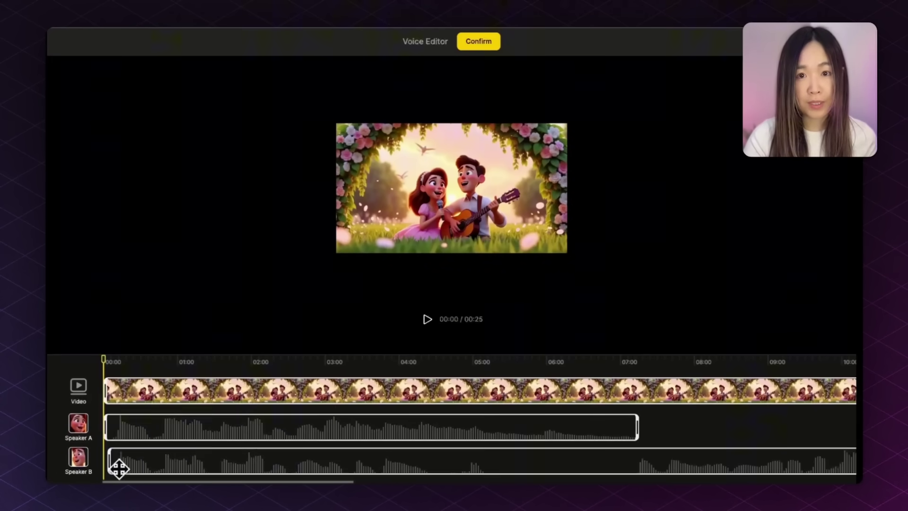
{"action": "left_click_drag", "start_coordinate": [138, 466], "coordinate": [634, 470]}
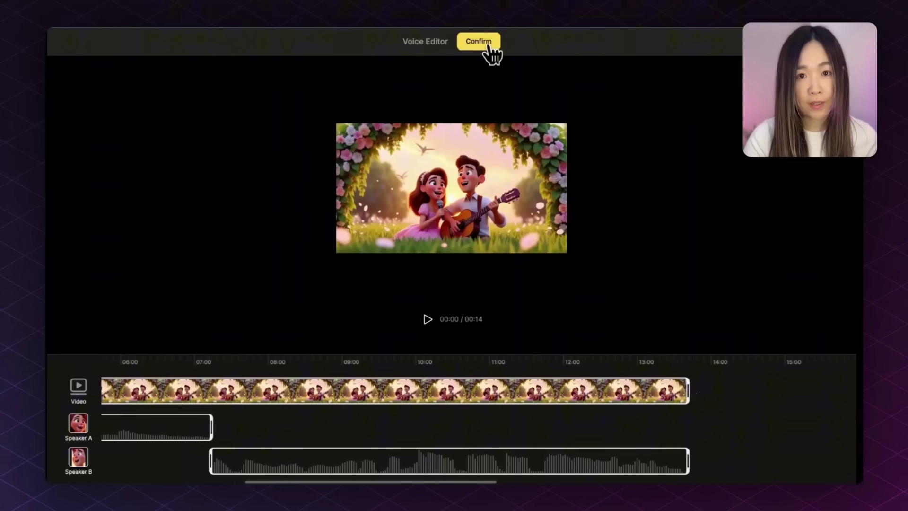
{"action": "left_click", "coordinate": [488, 47]}
Step: Generate the guitar couple's lip-sync video from the configured panel
{"action": "left_click", "coordinate": [166, 425]}
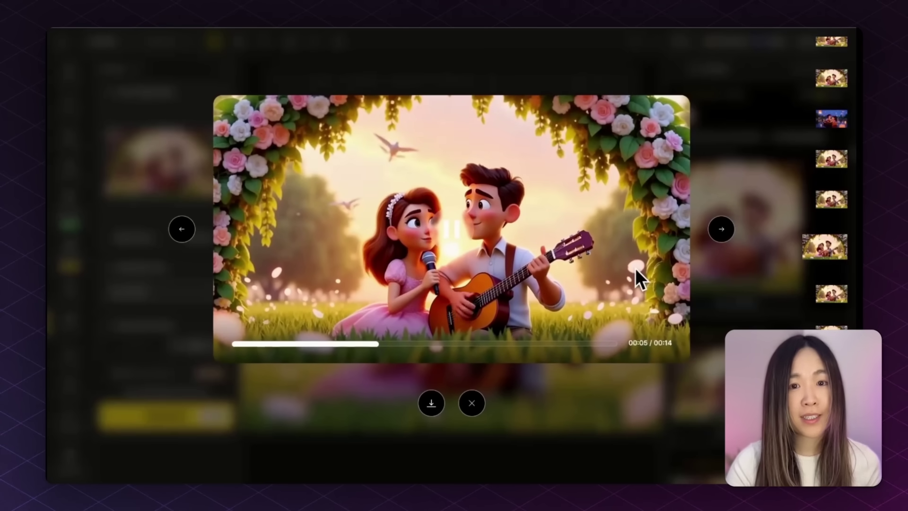
Step: Close the finished preview and open the couple's Lip Sync result from Results
{"action": "left_click", "coordinate": [761, 298]}
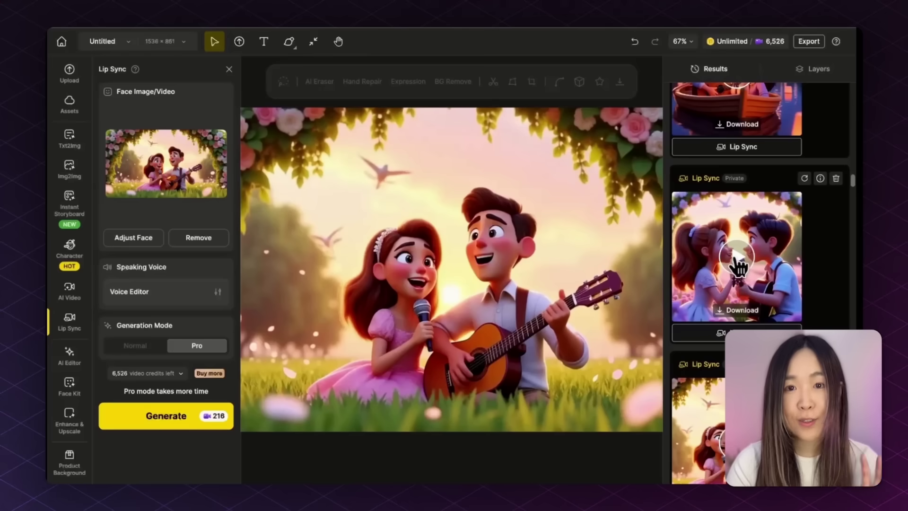
{"action": "left_click", "coordinate": [735, 259]}
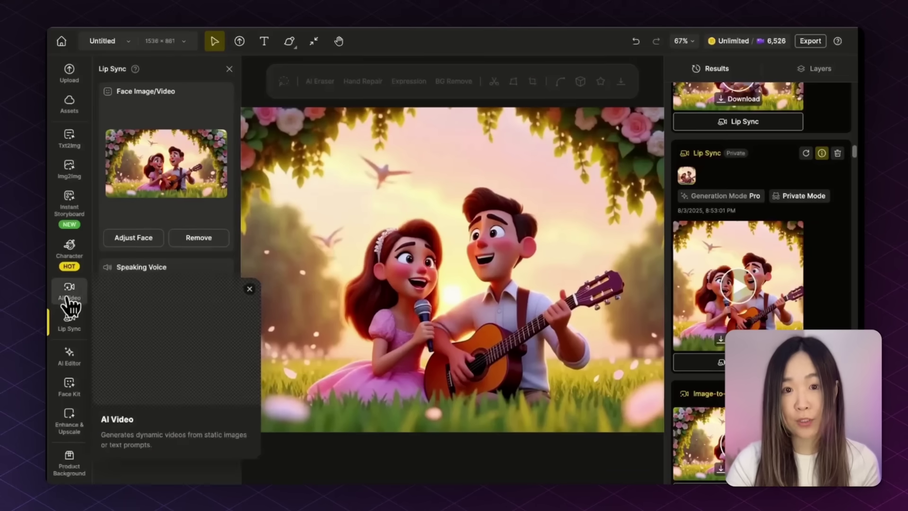
Step: Generate an 8-second PixVerse V4.5 video of the couple calmly singing from the canvas image
{"action": "left_click", "coordinate": [72, 291]}
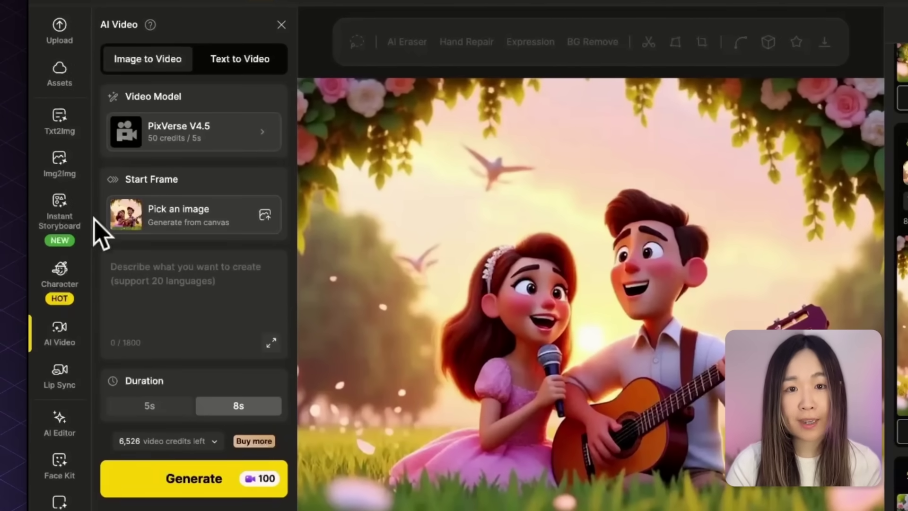
{"action": "left_click", "coordinate": [236, 144]}
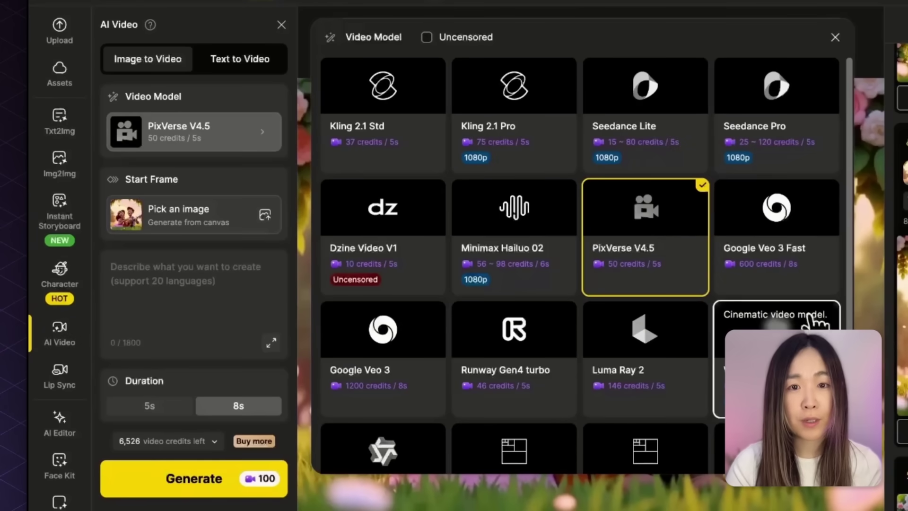
{"action": "left_click", "coordinate": [671, 253]}
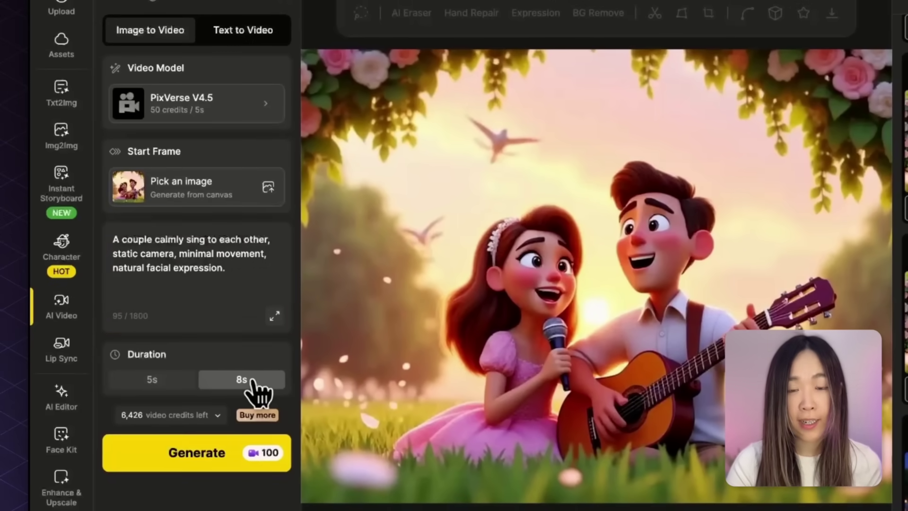
{"action": "left_click", "coordinate": [196, 454]}
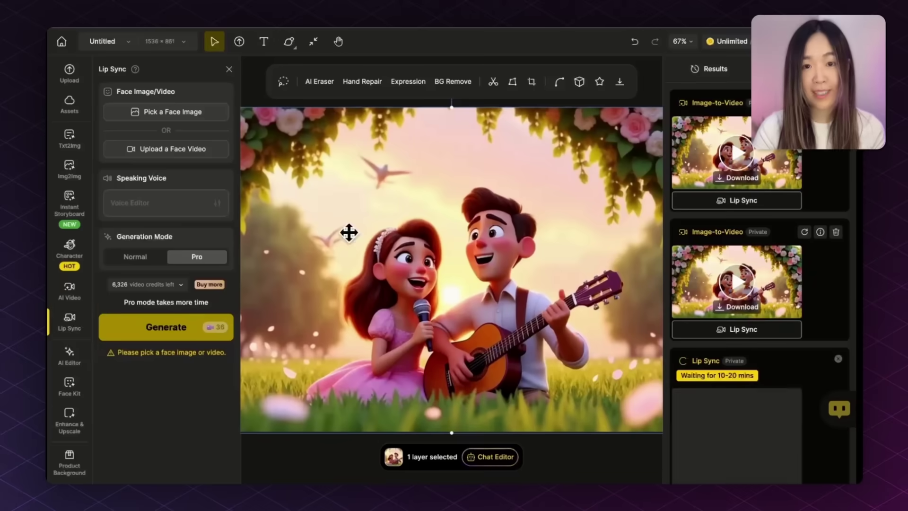
Step: Load the generated couple video into Lip Sync for face picking
{"action": "left_click", "coordinate": [192, 149]}
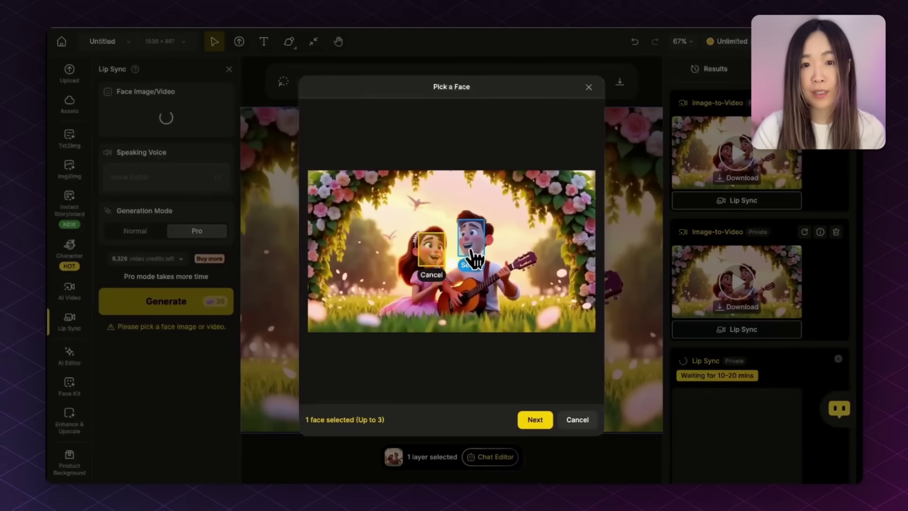
Step: Confirm the picked faces and trim the video clip to end with Speaker B's audio
{"action": "left_click", "coordinate": [536, 420]}
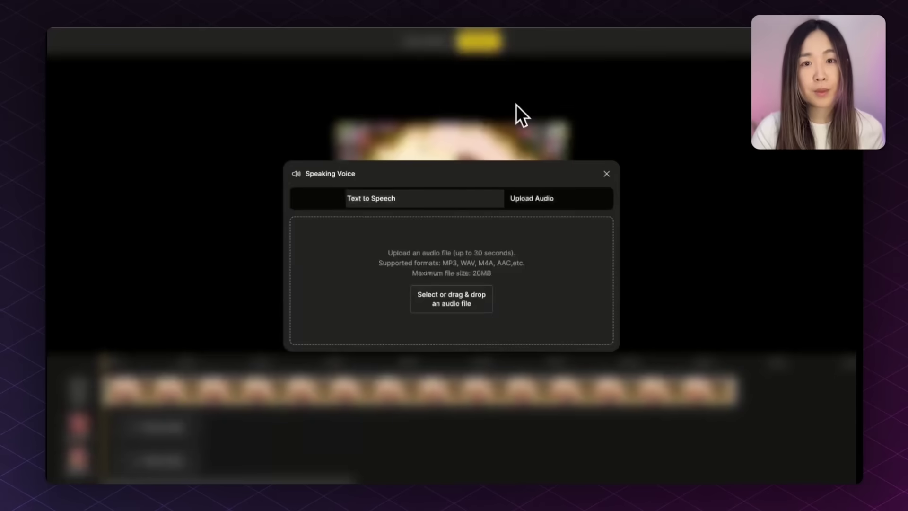
{"action": "scroll", "coordinate": [138, 426], "scroll_direction": "right", "scroll_amount": 10}
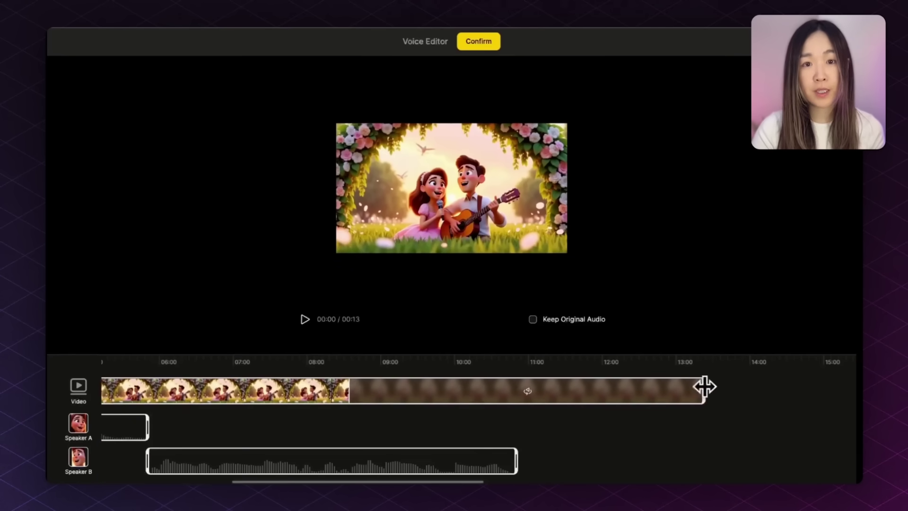
{"action": "left_click_drag", "start_coordinate": [704, 385], "coordinate": [513, 404]}
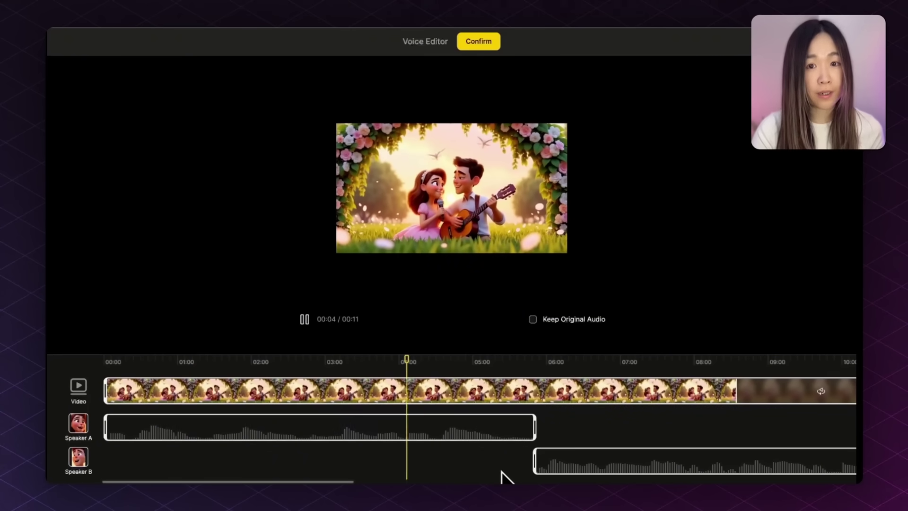
{"action": "key", "text": "ctrl+z"}
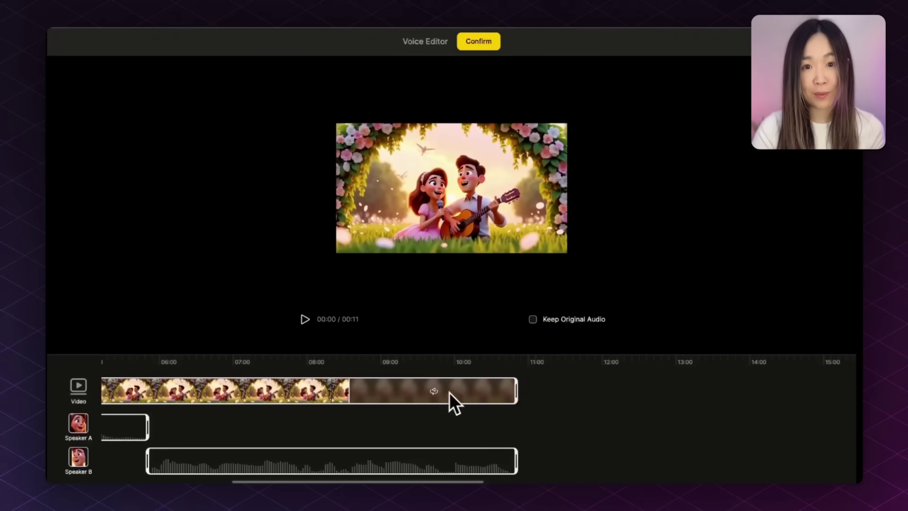
{"action": "scroll", "coordinate": [525, 369], "scroll_direction": "left", "scroll_amount": 5}
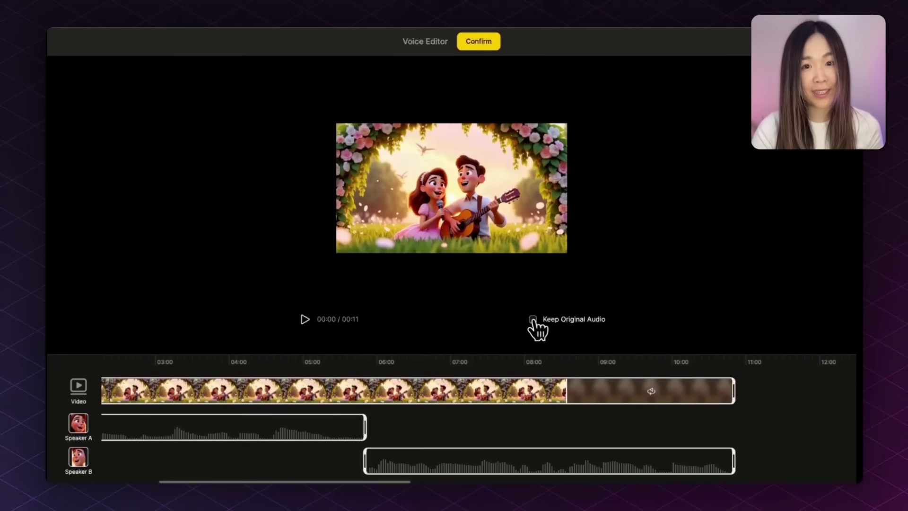